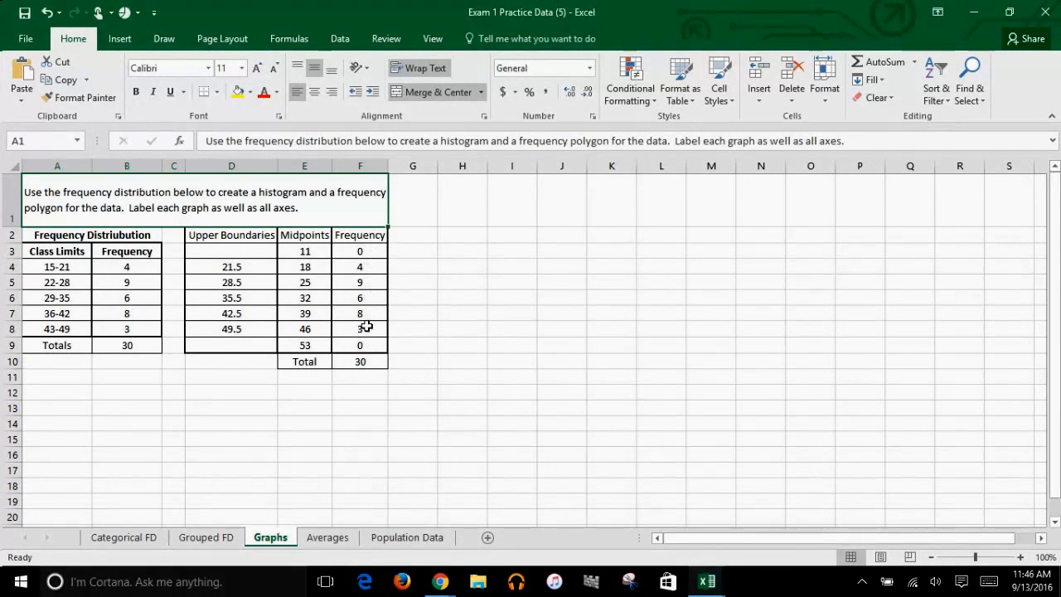
- Insert a 2-D clustered column chart from the class frequencies in F4:F8 and place it beside the tables
left_click_drag(368, 267, 365, 330)
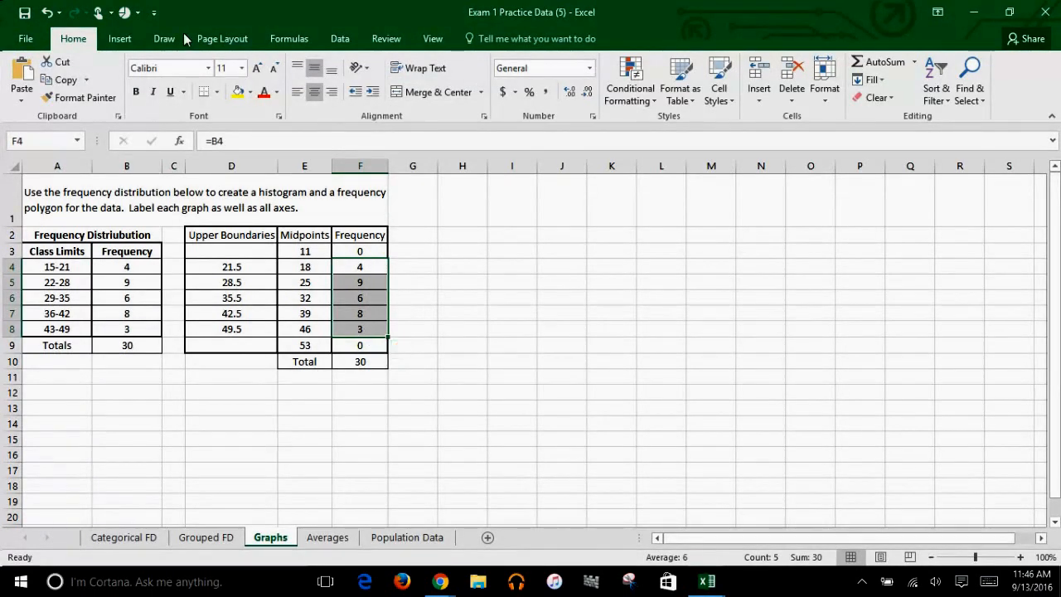
left_click(119, 42)
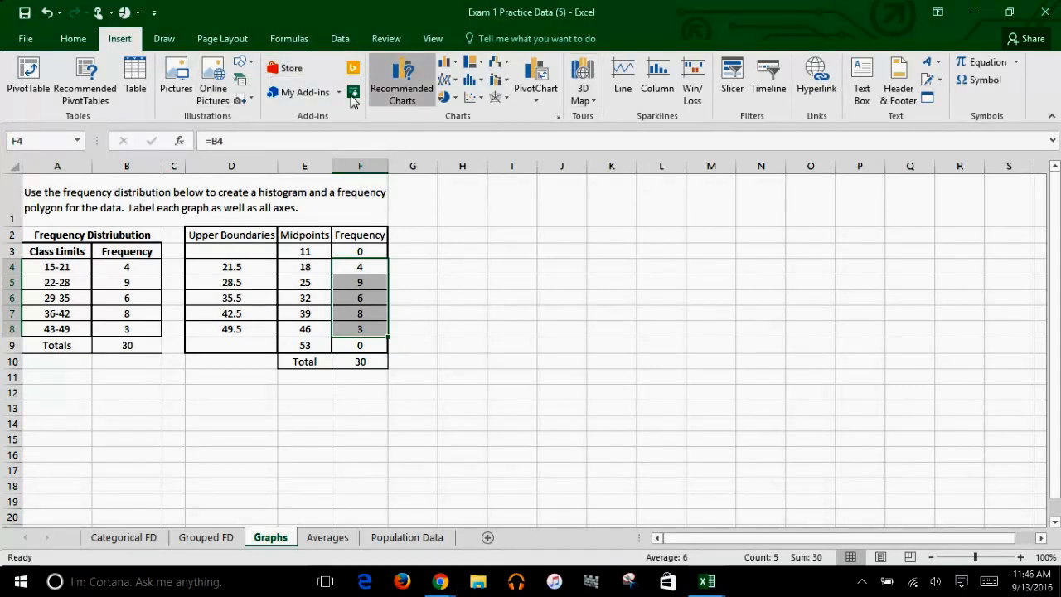
left_click(452, 68)
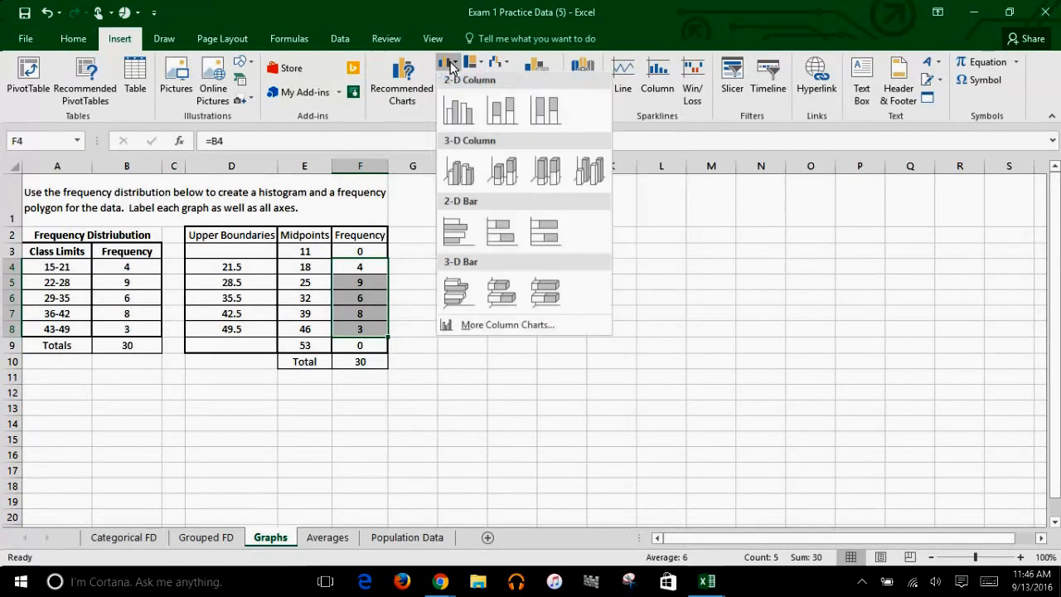
left_click(458, 111)
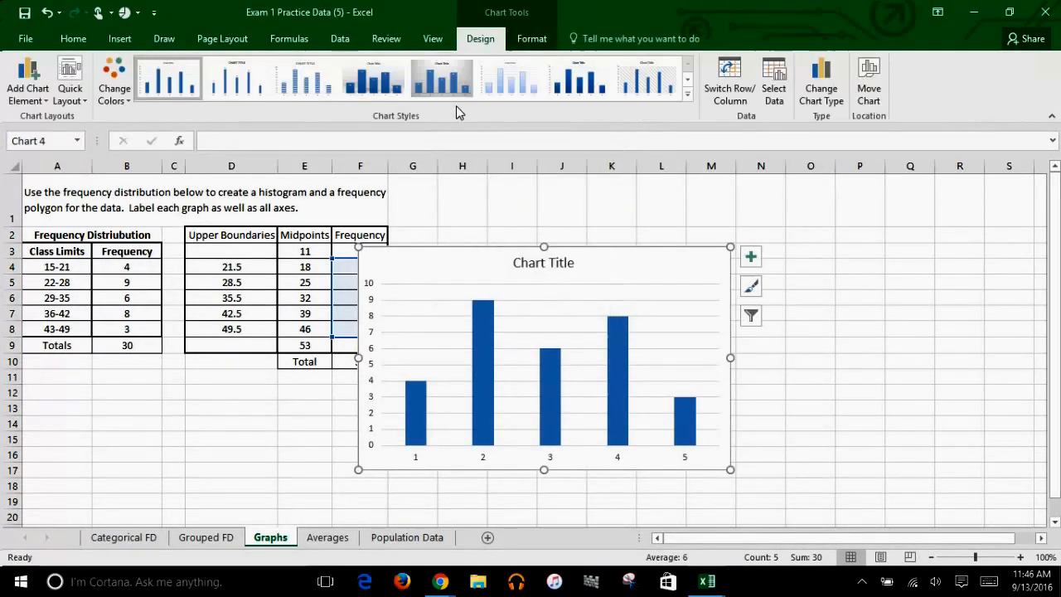
left_click_drag(663, 266, 709, 213)
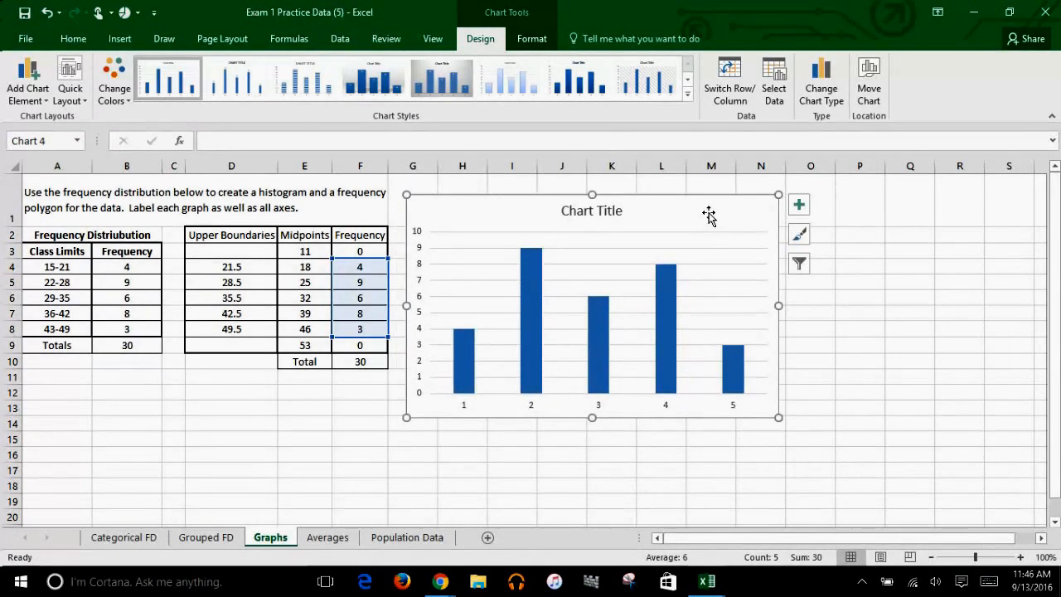
- Change the chart title to "Histogram"
left_click(618, 211)
left_click(501, 139)
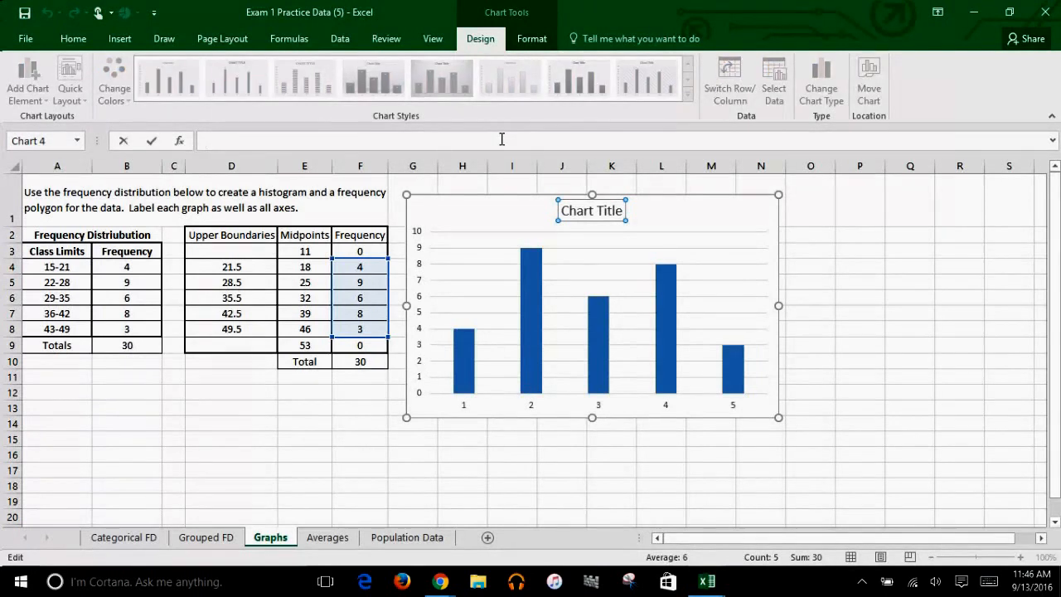
type("Histogram")
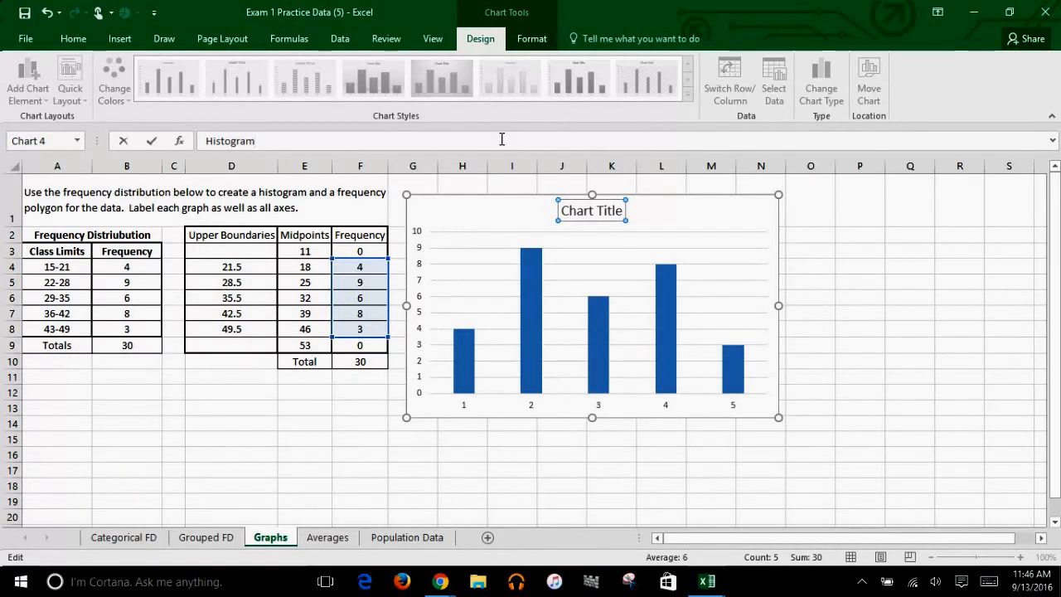
key("Return")
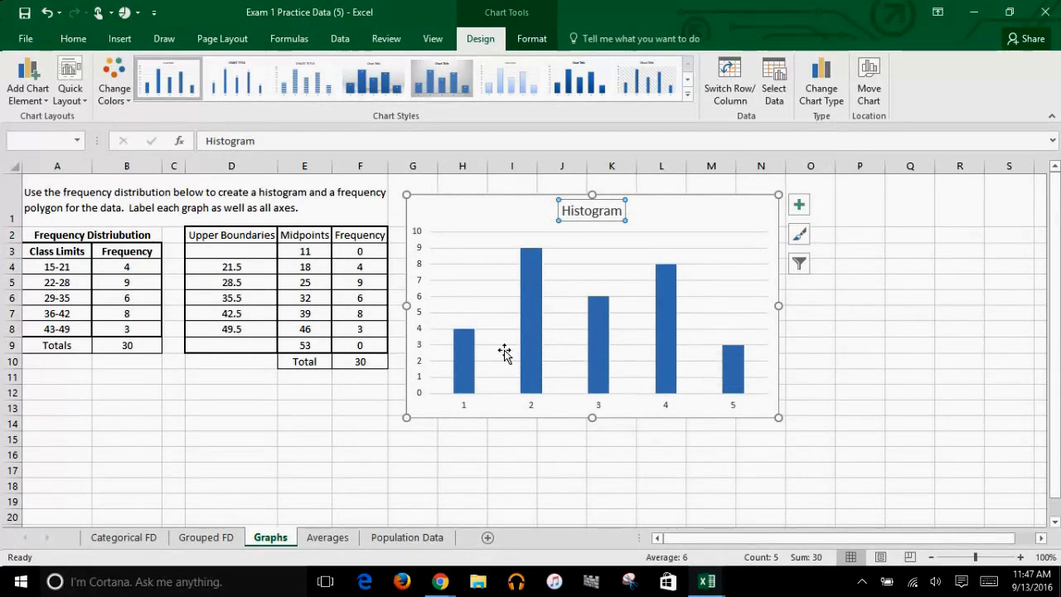
- Set the gap width of the chart's data series to 0% so the bars touch
mouse_move(460, 346)
mouse_move(668, 309)
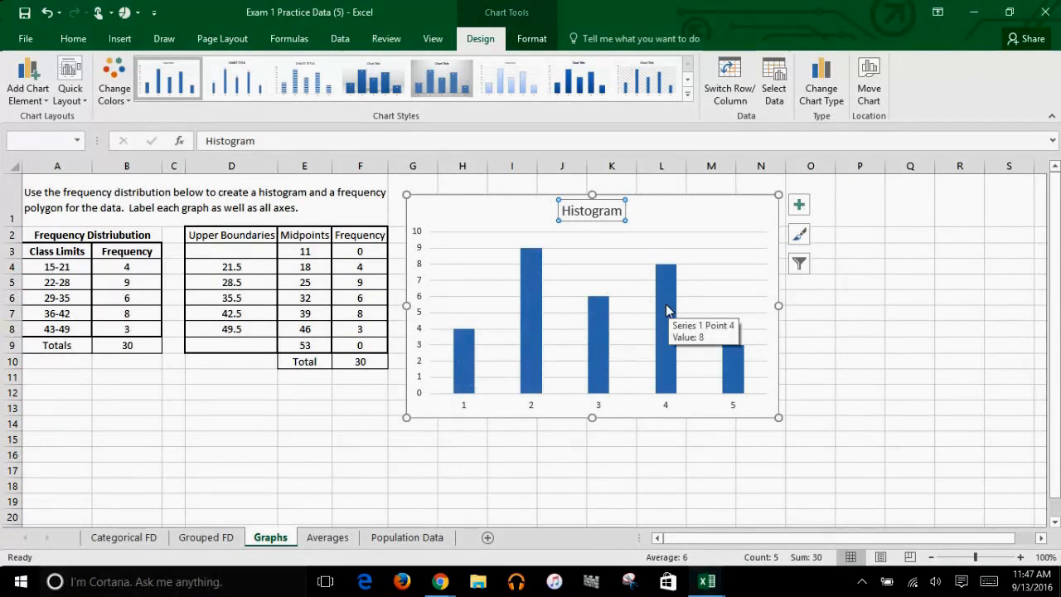
left_click(666, 306)
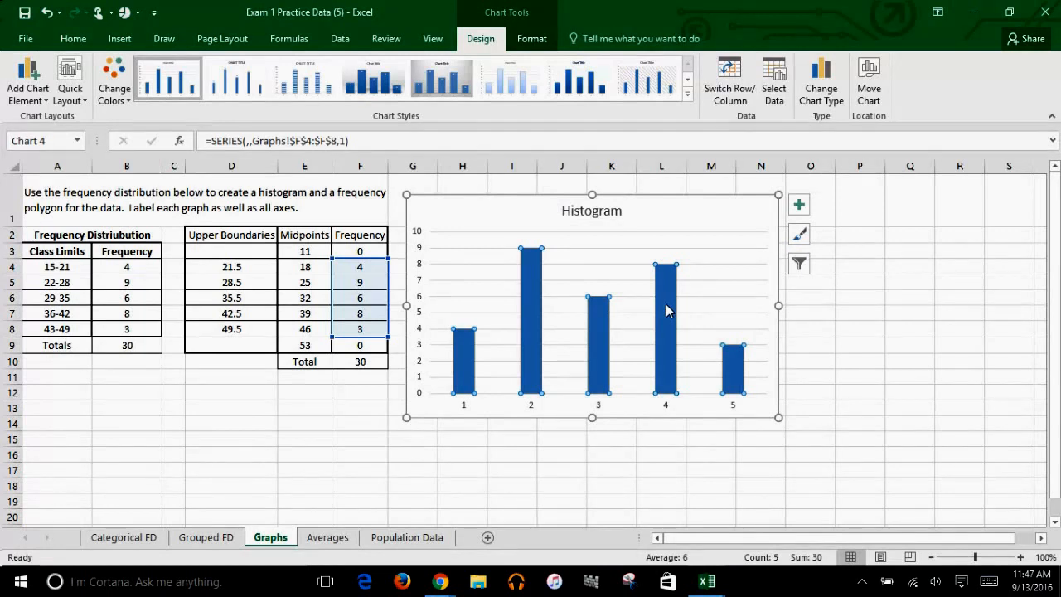
right_click(666, 307)
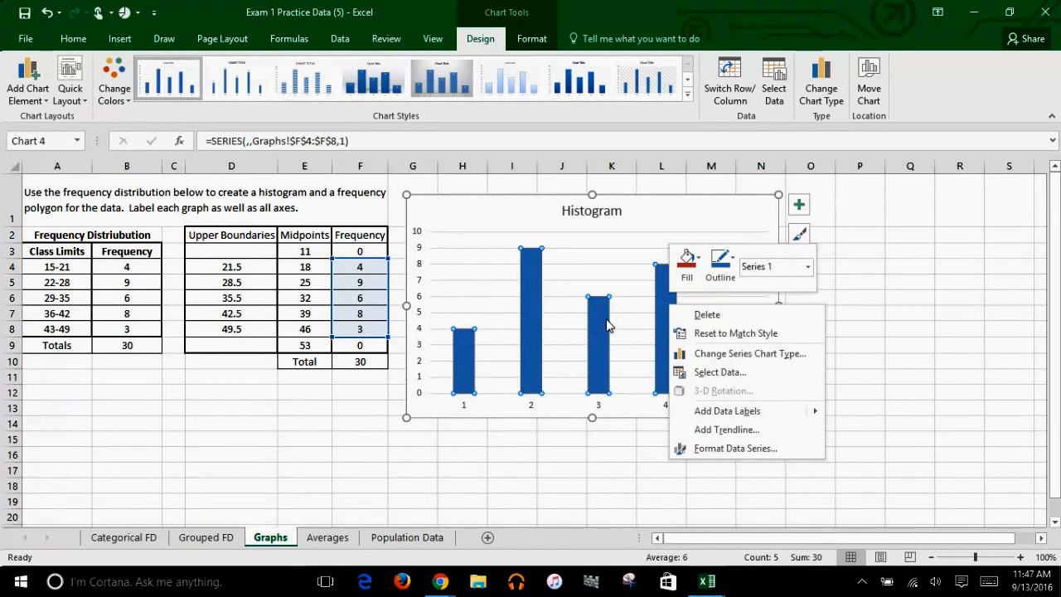
left_click(767, 450)
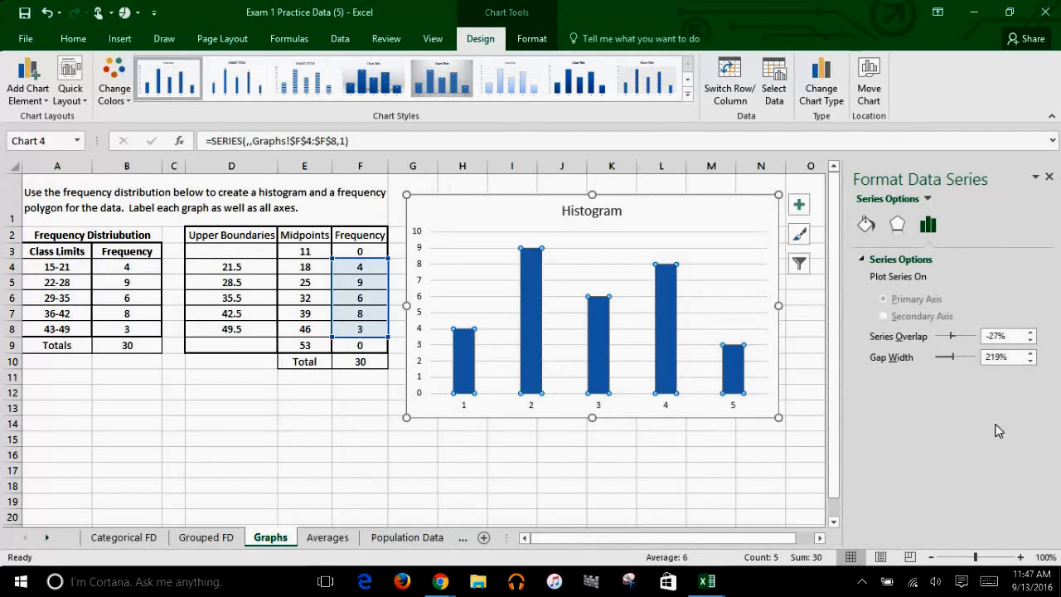
left_click(863, 260)
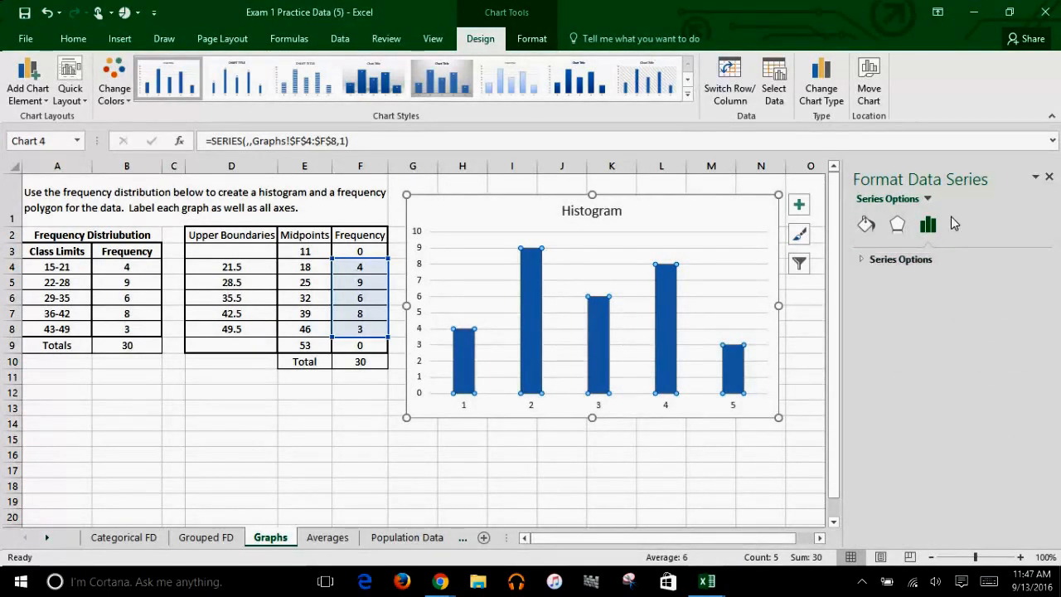
left_click(863, 260)
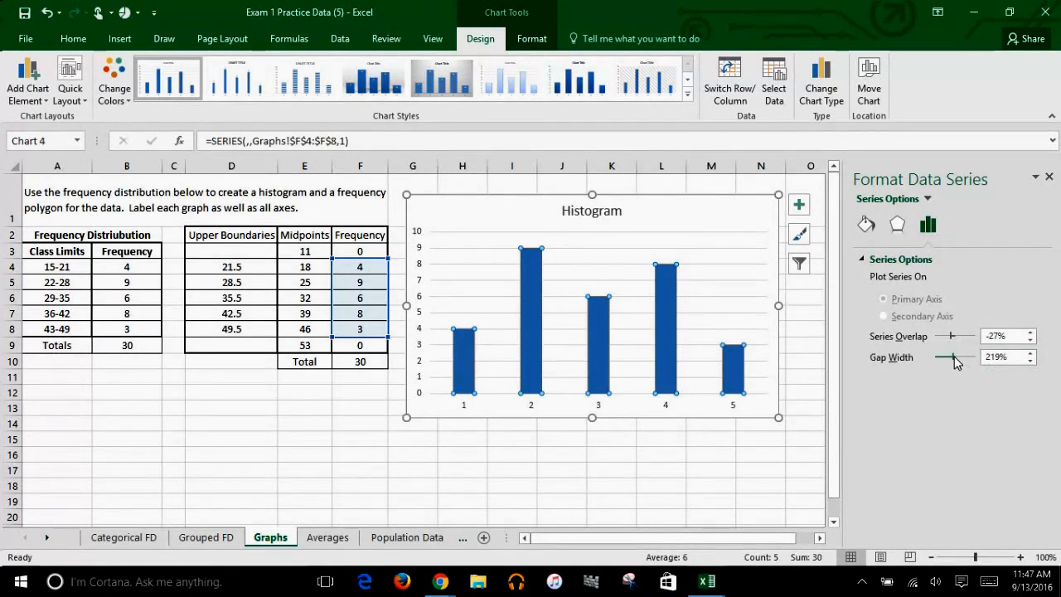
left_click_drag(953, 360, 917, 364)
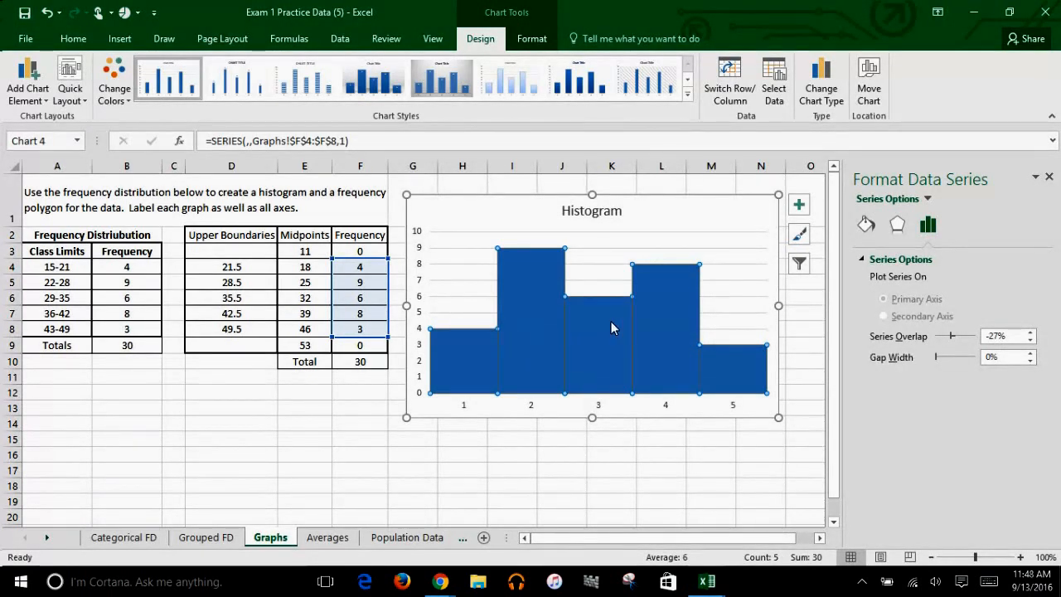
- Give the histogram bars a solid line border and close the series formatting
mouse_move(588, 329)
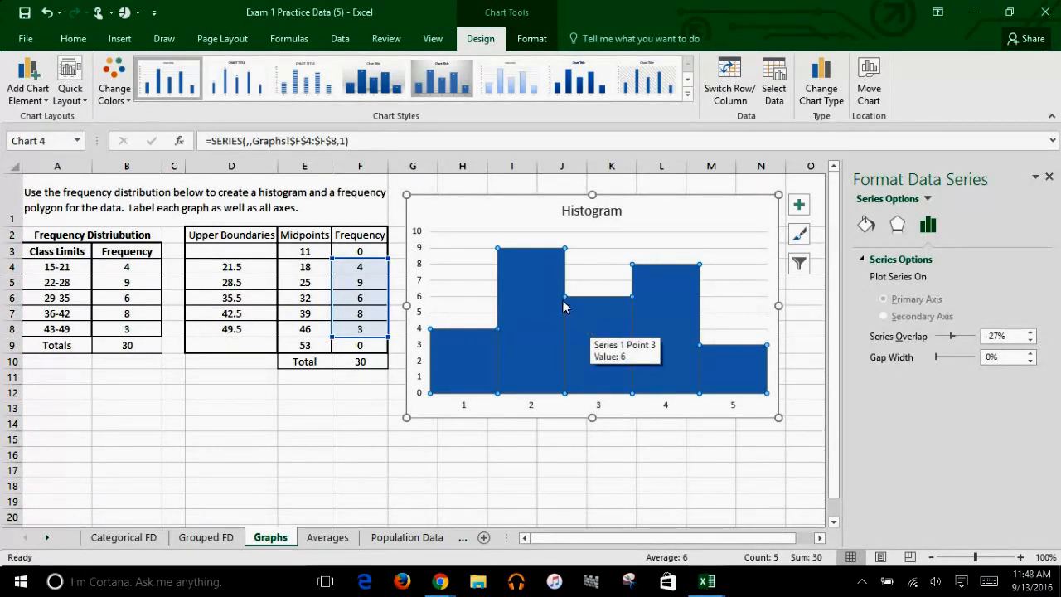
mouse_move(643, 331)
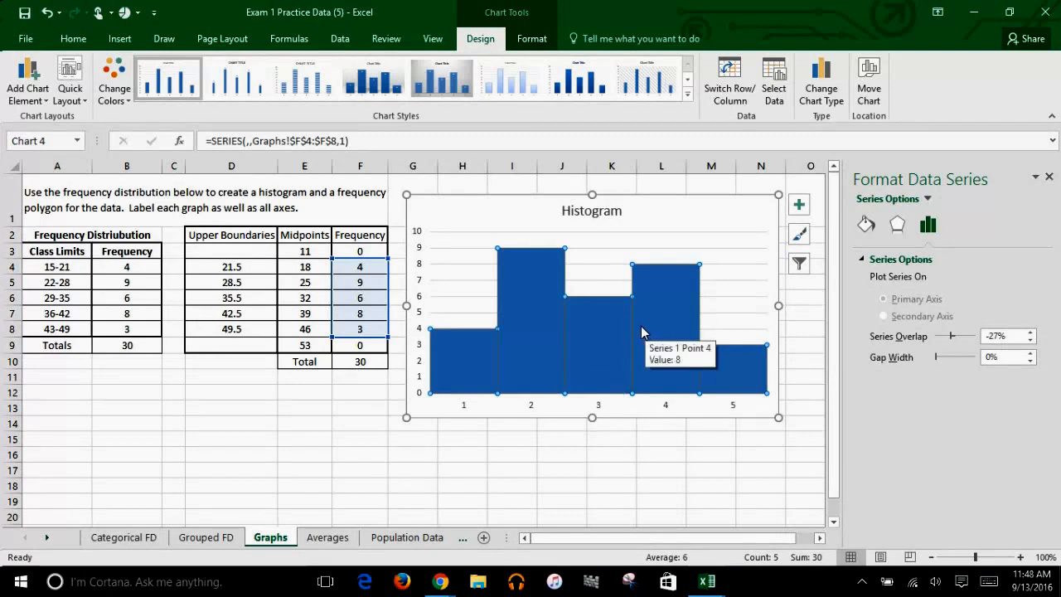
left_click(862, 260)
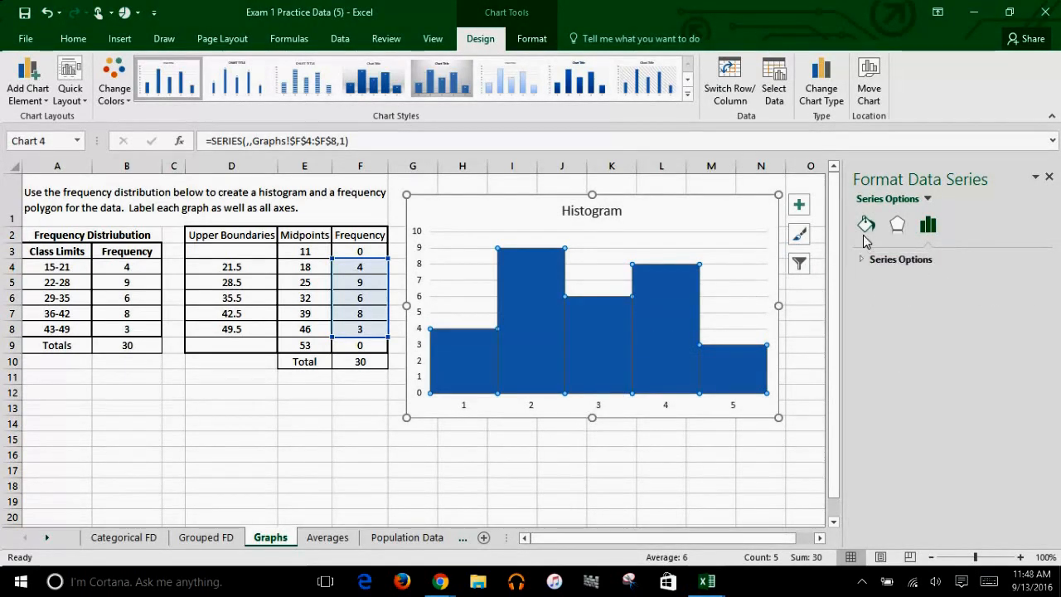
left_click(866, 227)
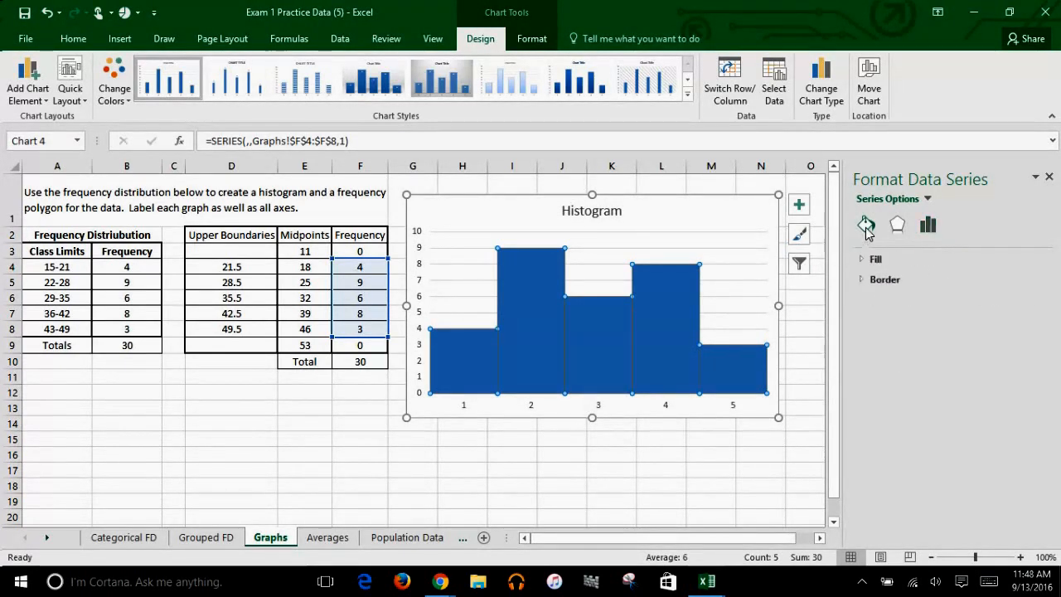
left_click(863, 280)
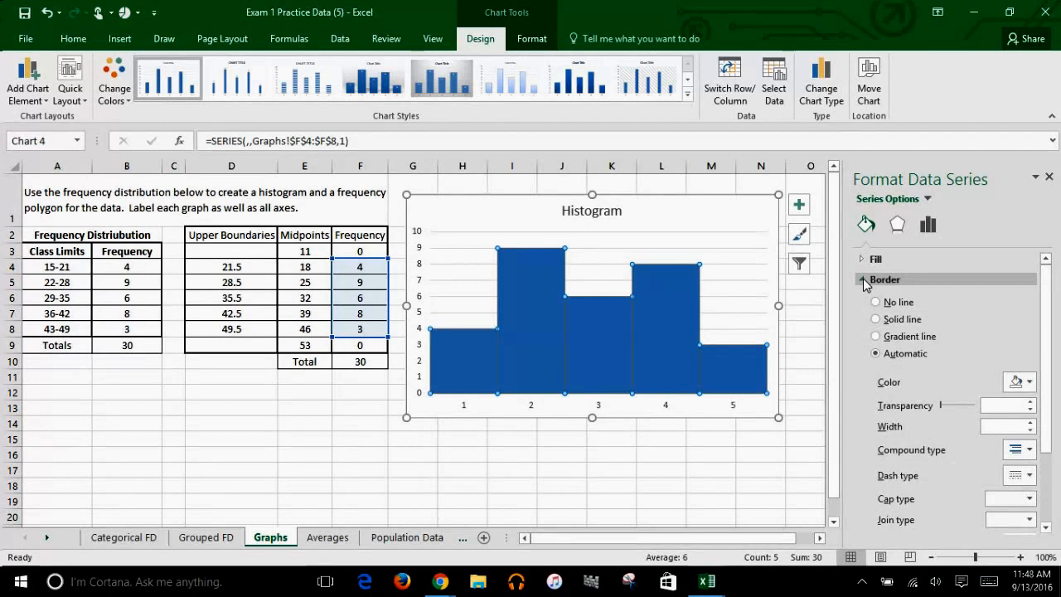
left_click(876, 320)
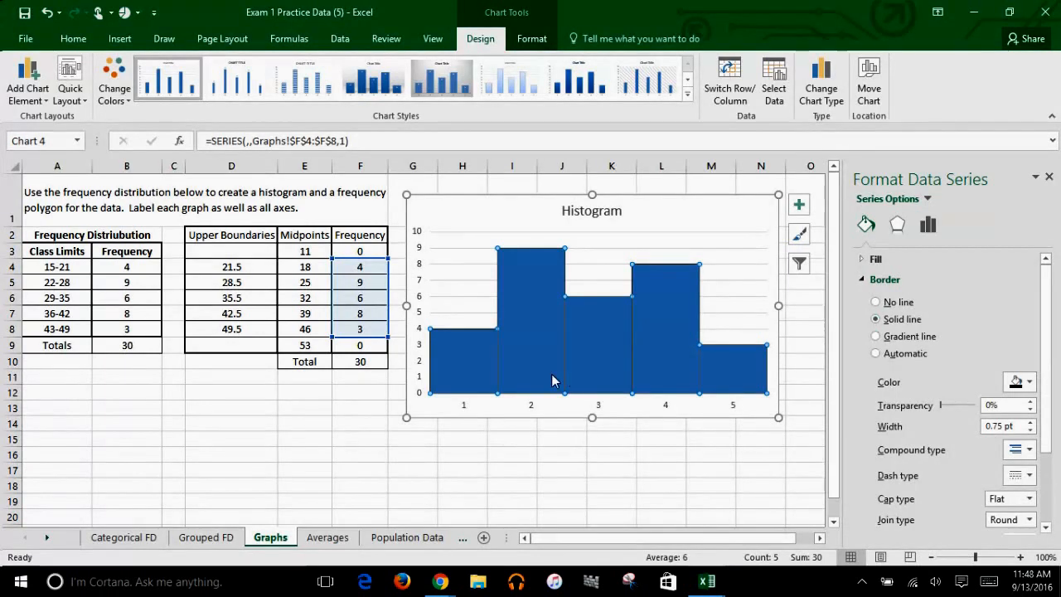
mouse_move(607, 325)
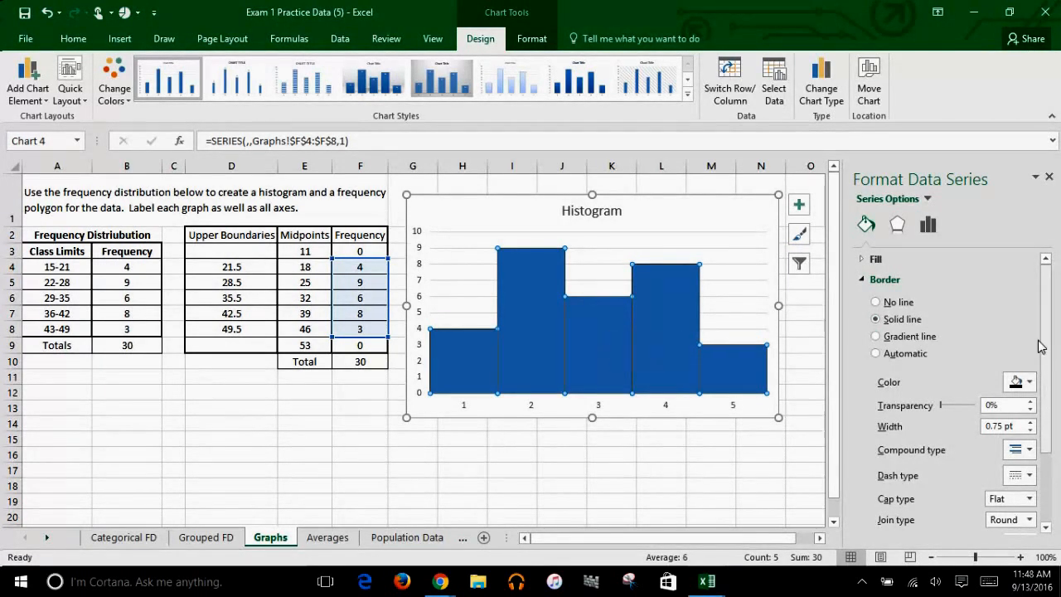
left_click(1028, 381)
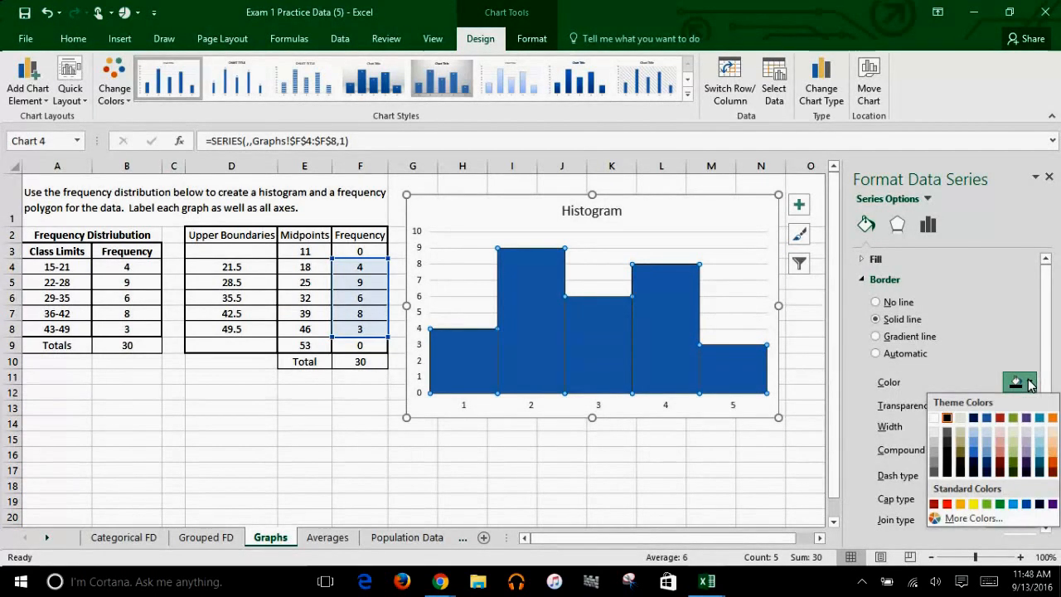
left_click(998, 288)
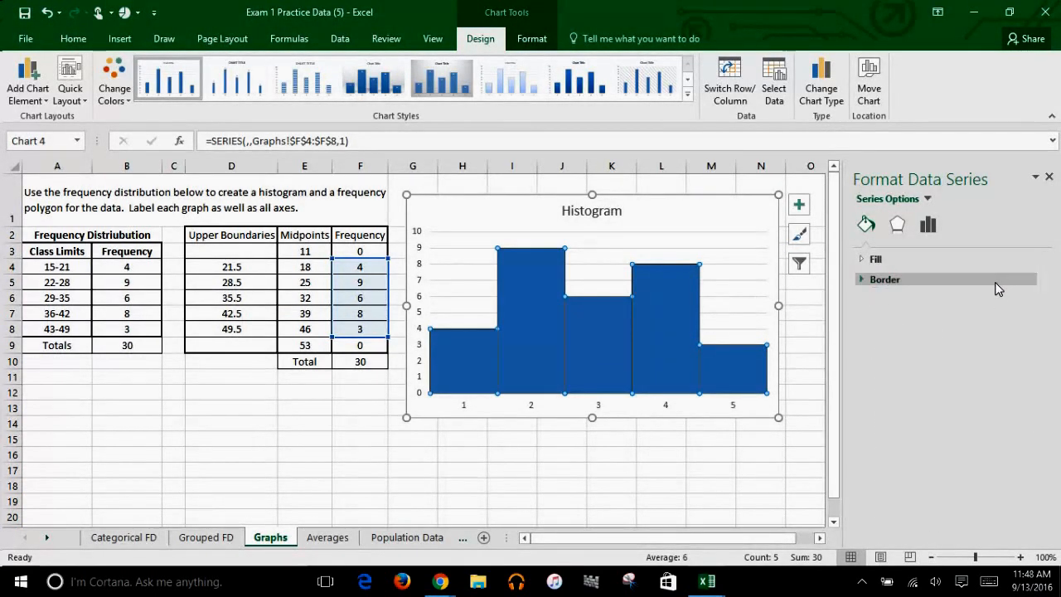
left_click(1048, 178)
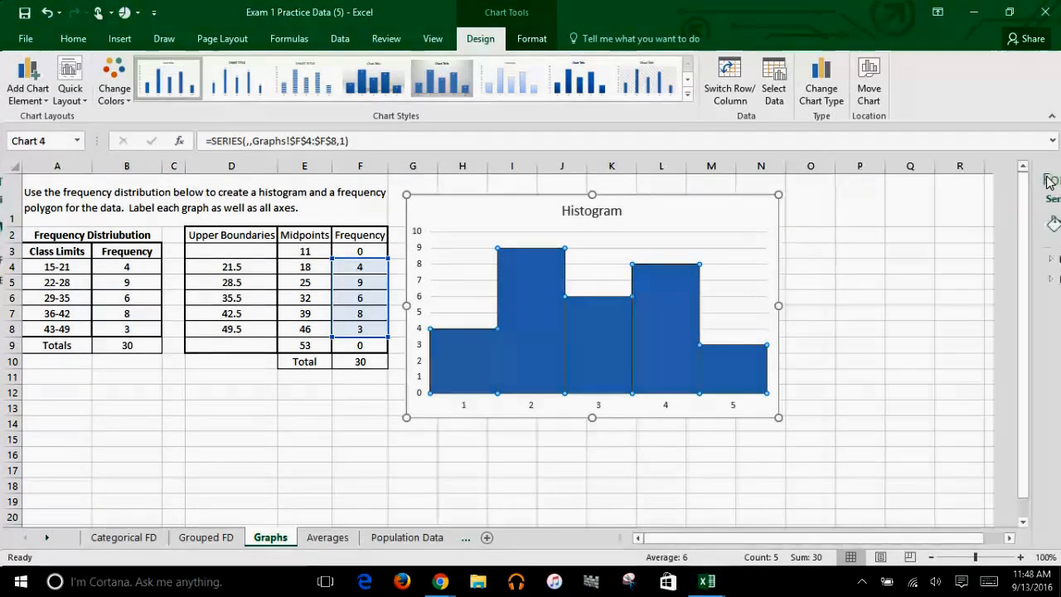
left_click(736, 215)
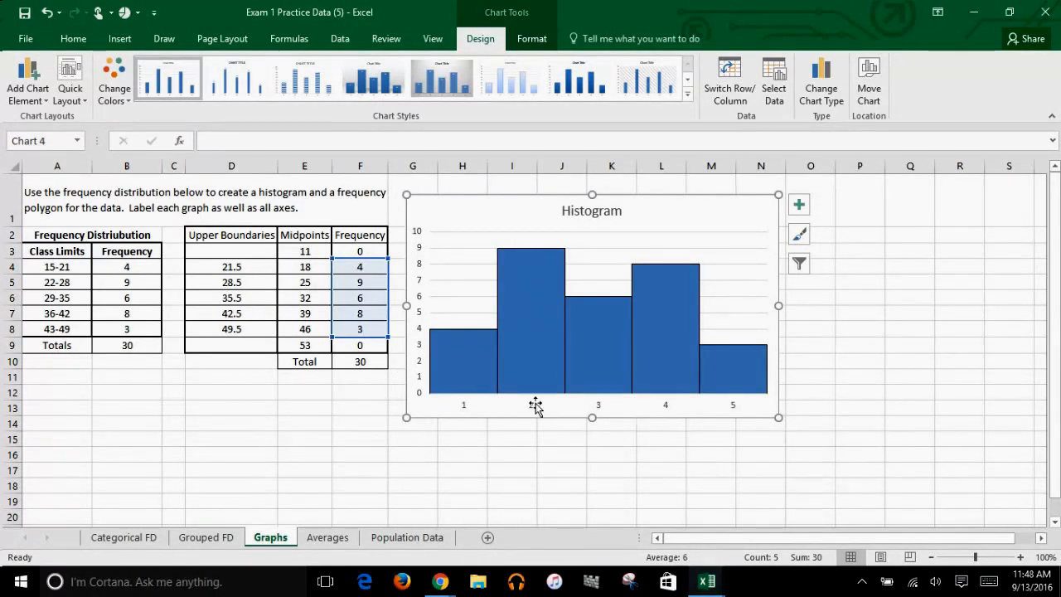
- Use the upper boundaries in D4:D8 as the histogram's horizontal axis labels
right_click(601, 411)
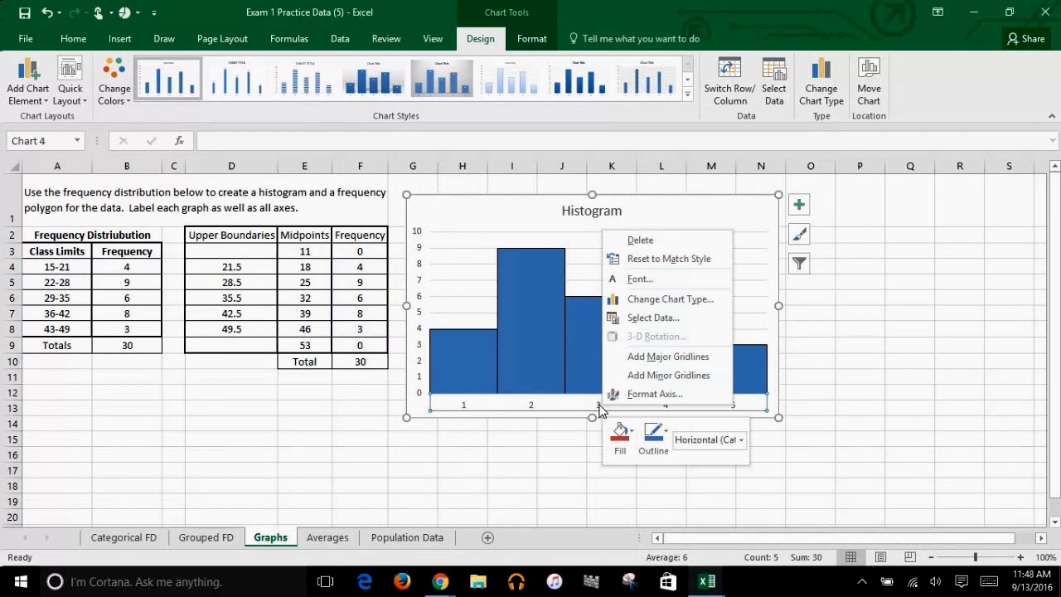
left_click(660, 318)
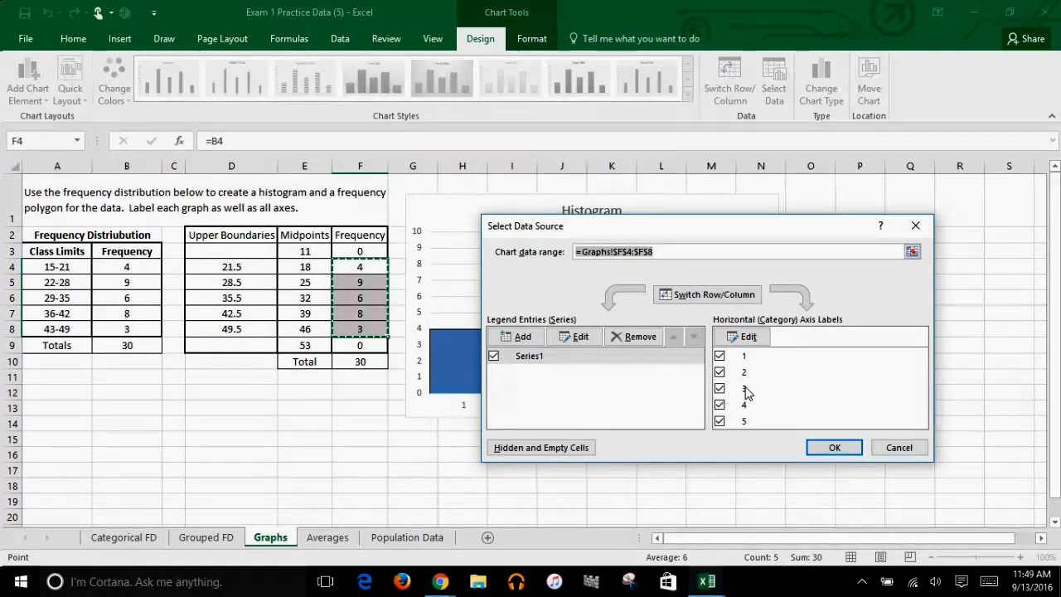
left_click(748, 338)
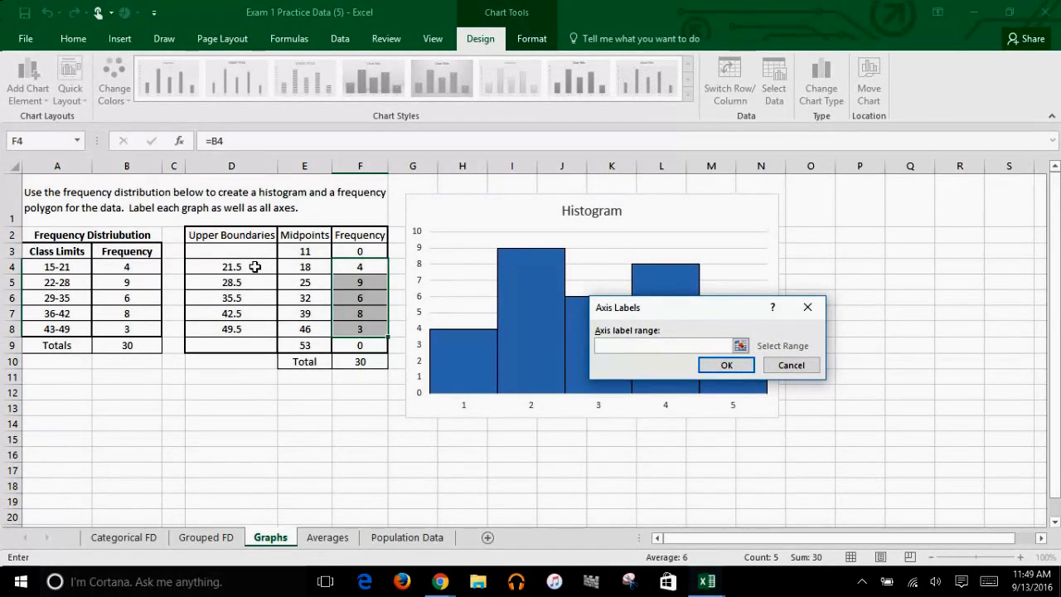
left_click_drag(255, 266, 246, 329)
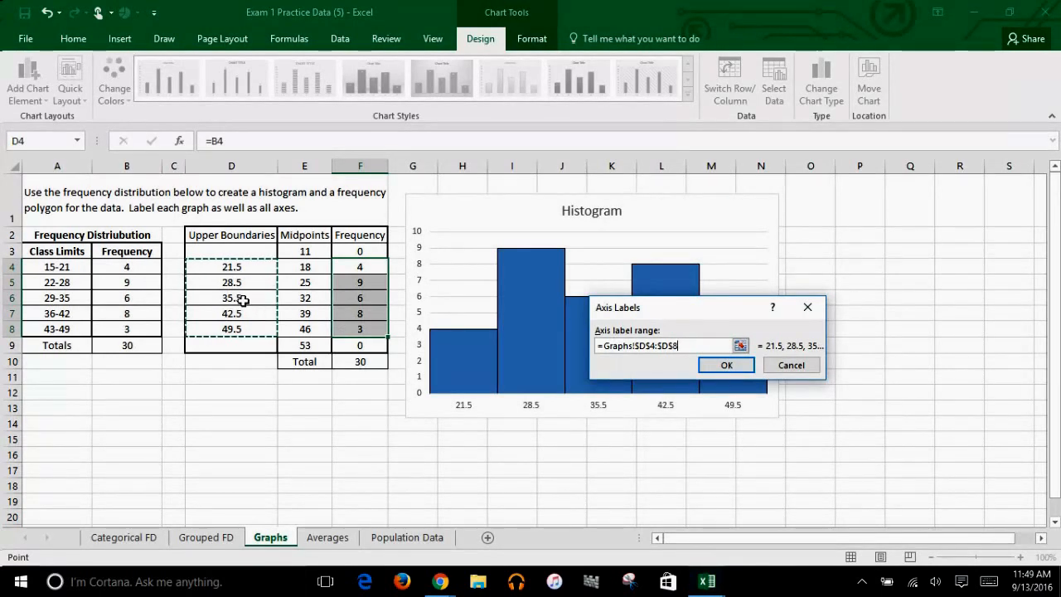
left_click(726, 365)
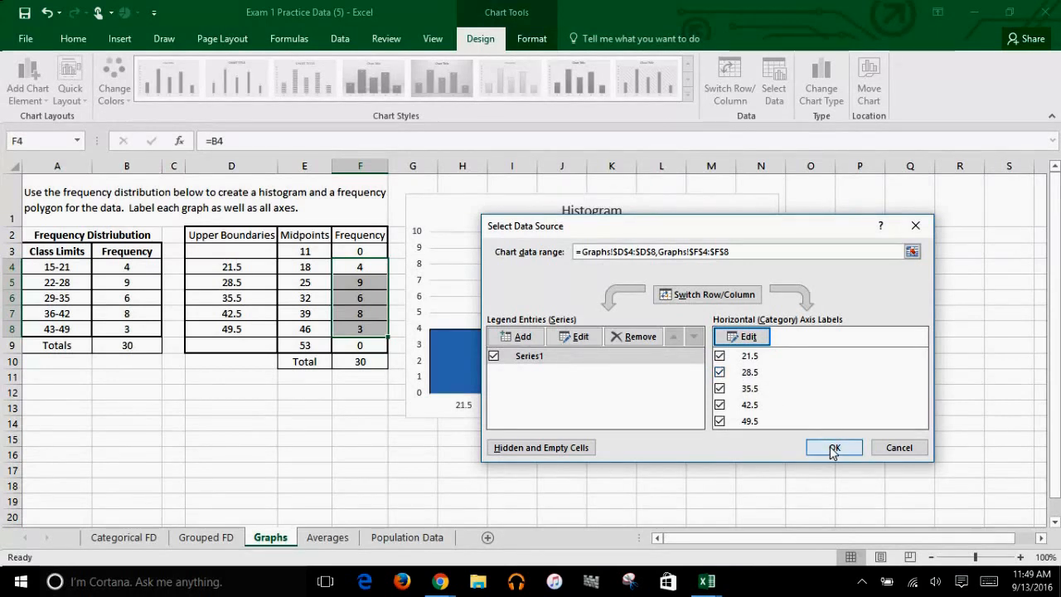
left_click(833, 448)
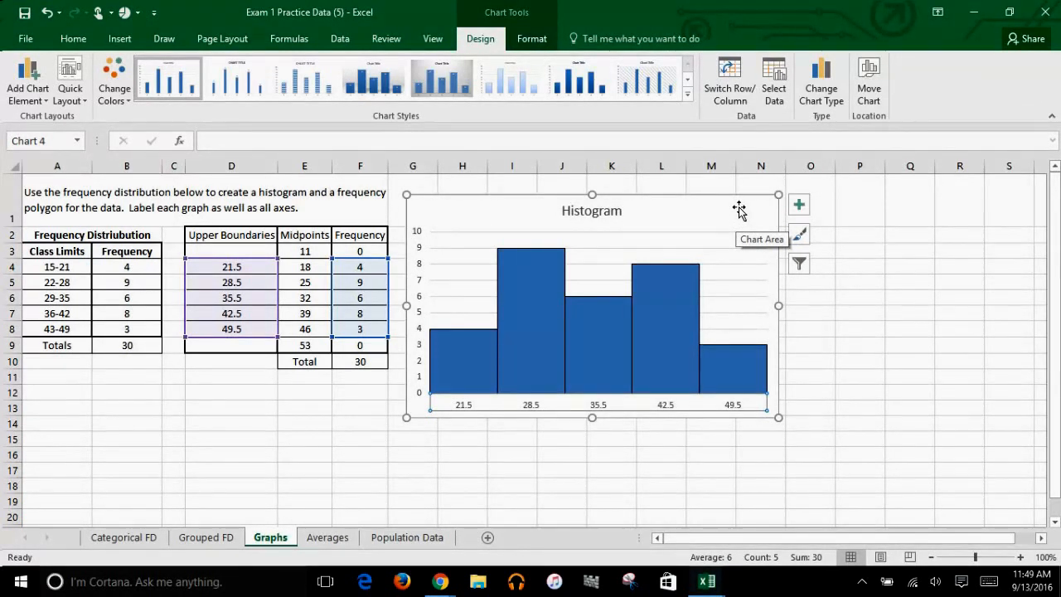
- Add axis titles to the histogram and set the vertical axis title to "Frequency"
left_click(798, 214)
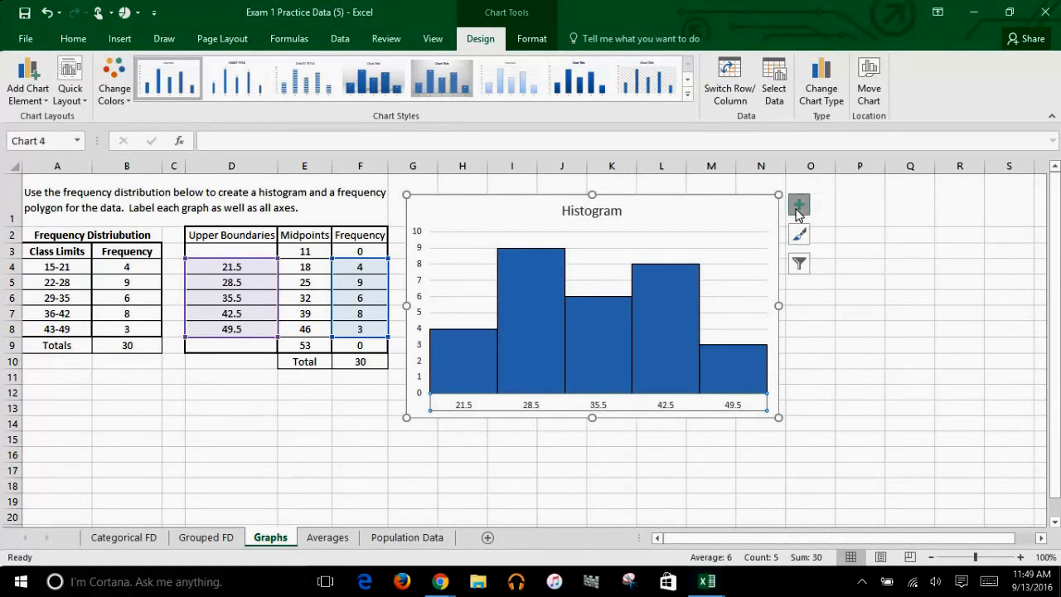
left_click(837, 235)
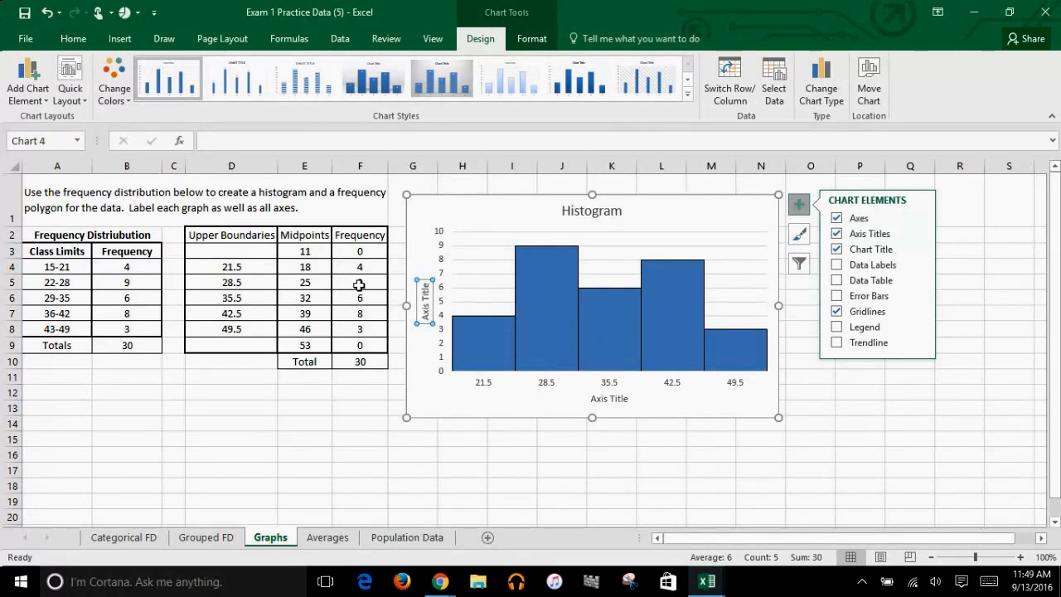
left_click(362, 147)
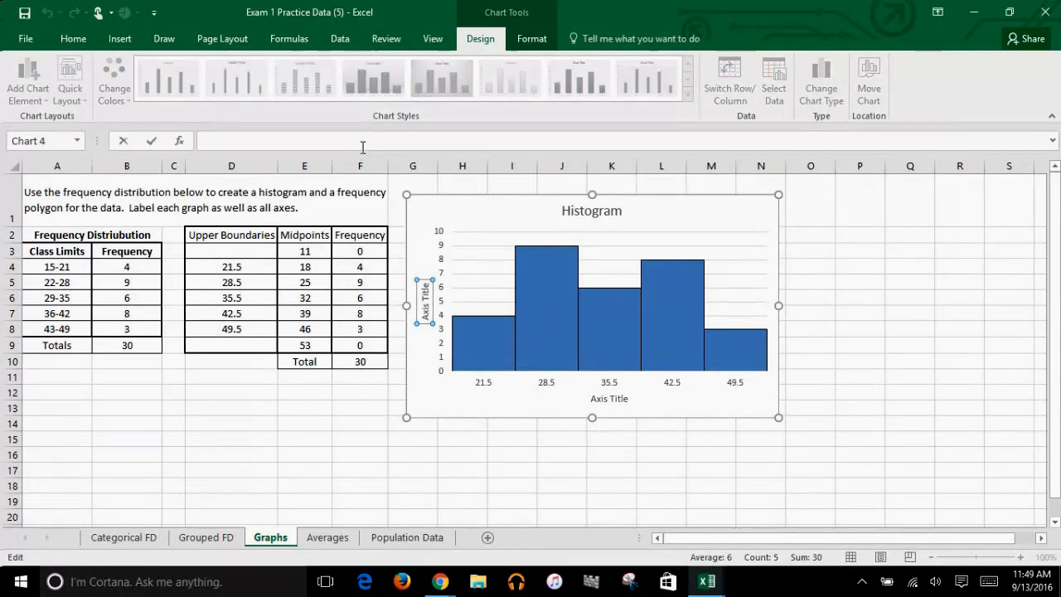
type("F")
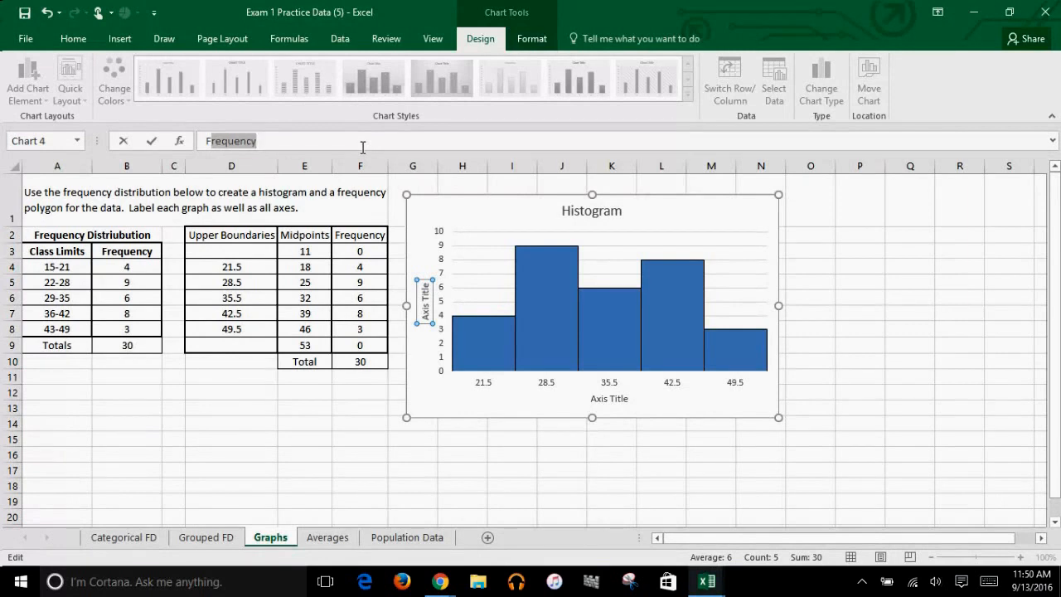
key("Return")
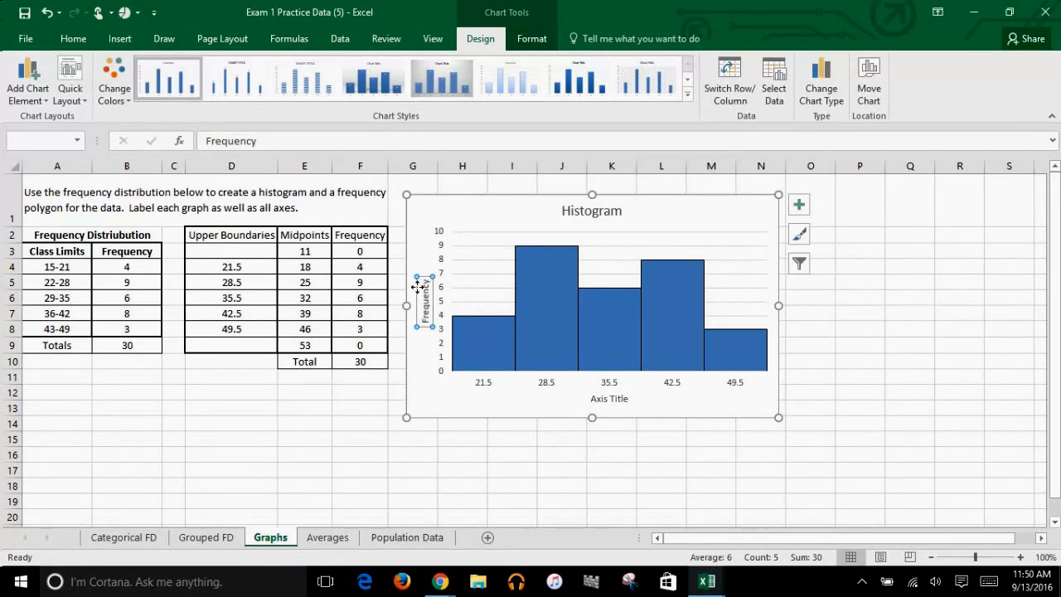
- Set the histogram's horizontal axis title to "Upper Boundaries" and move the chart slightly up, near the upper edge of row 1
left_click(610, 398)
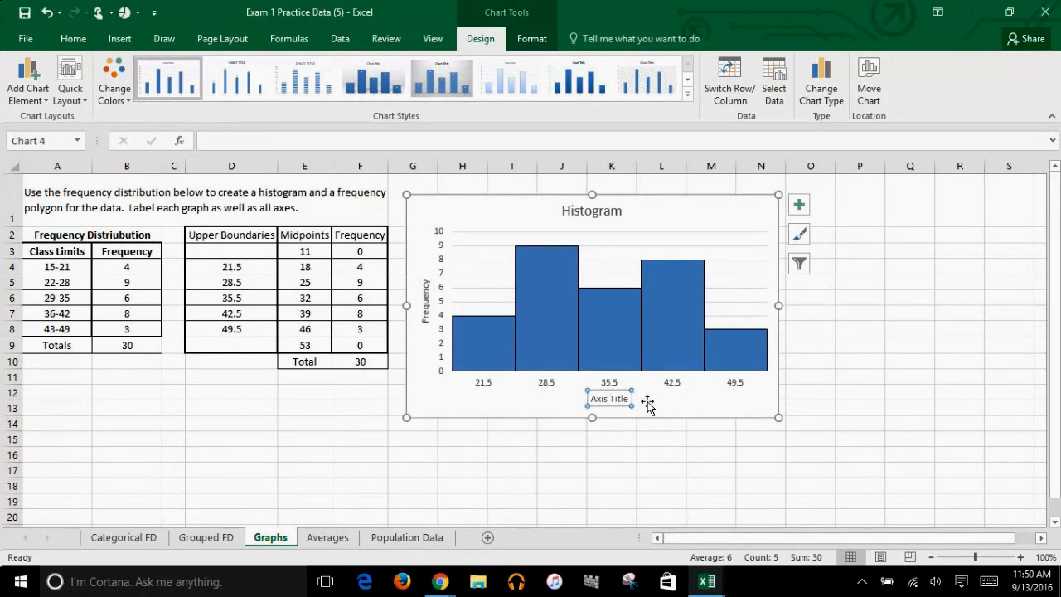
left_click(484, 138)
type("Upper Bou")
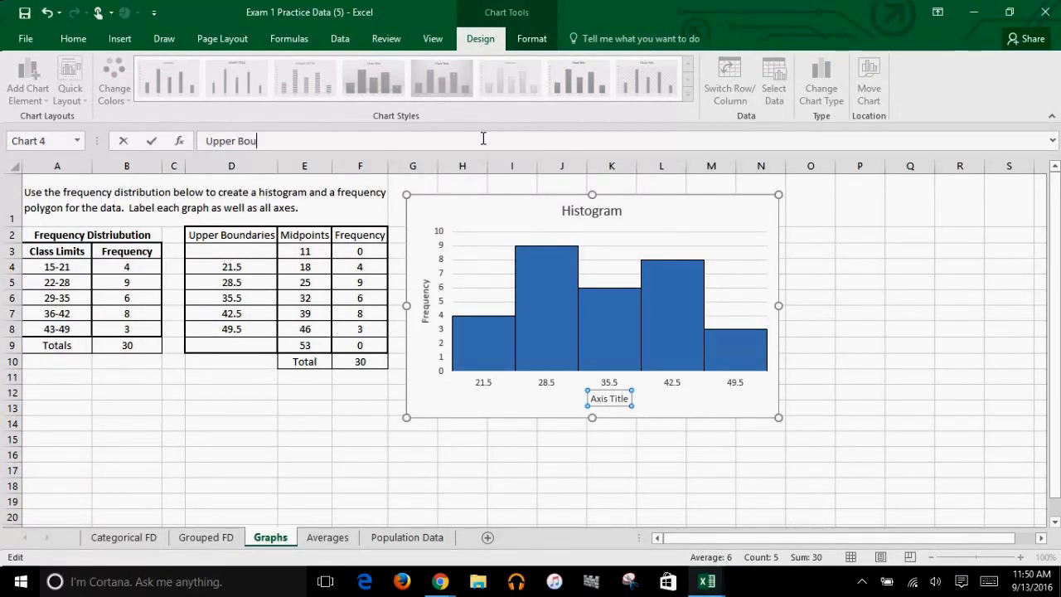
type("ndari")
key("Return")
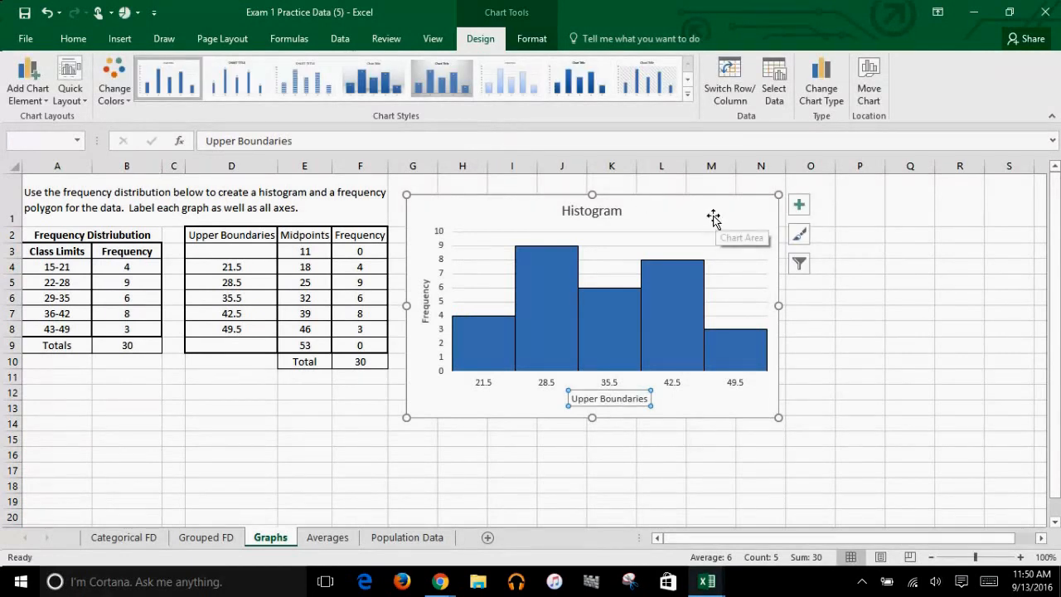
left_click_drag(713, 217, 710, 199)
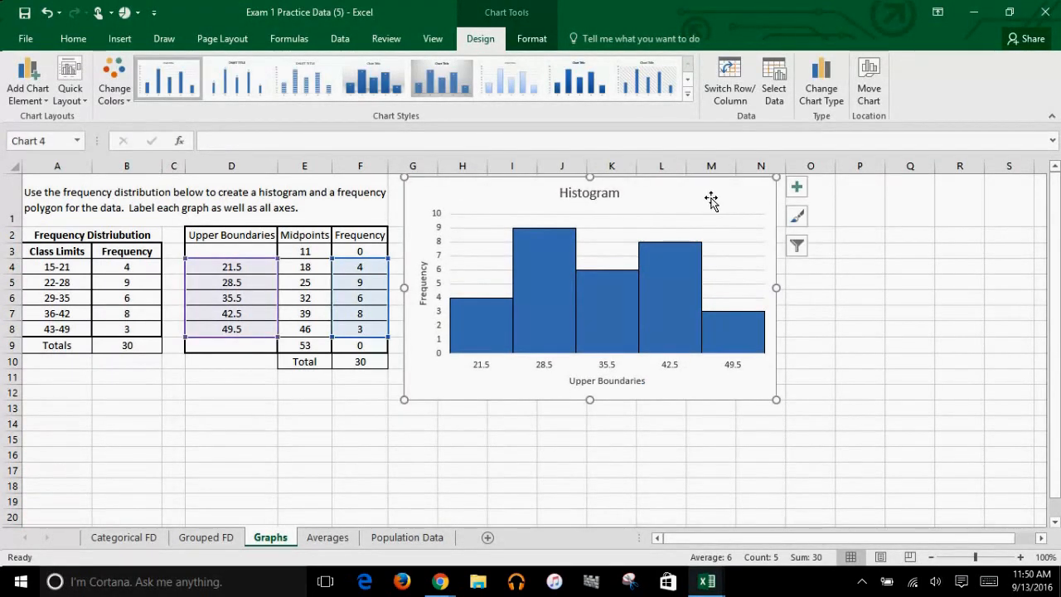